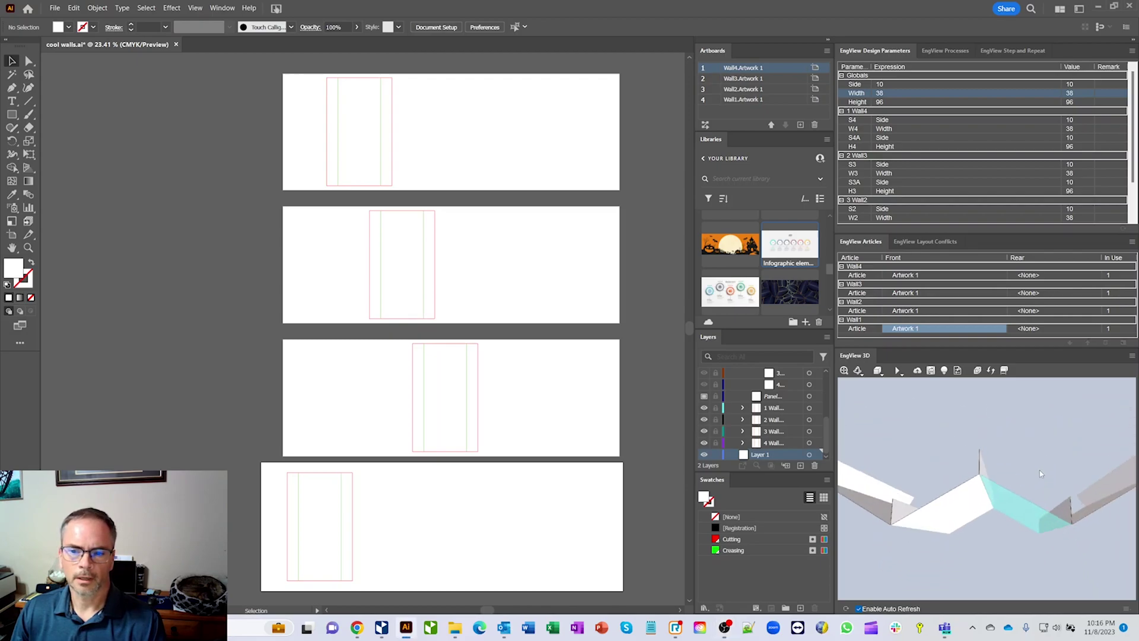
Check the workspace and panel lists without changes, then orbit the 3D folding wall to inspect it
{"action": "left_click", "coordinate": [1080, 9]}
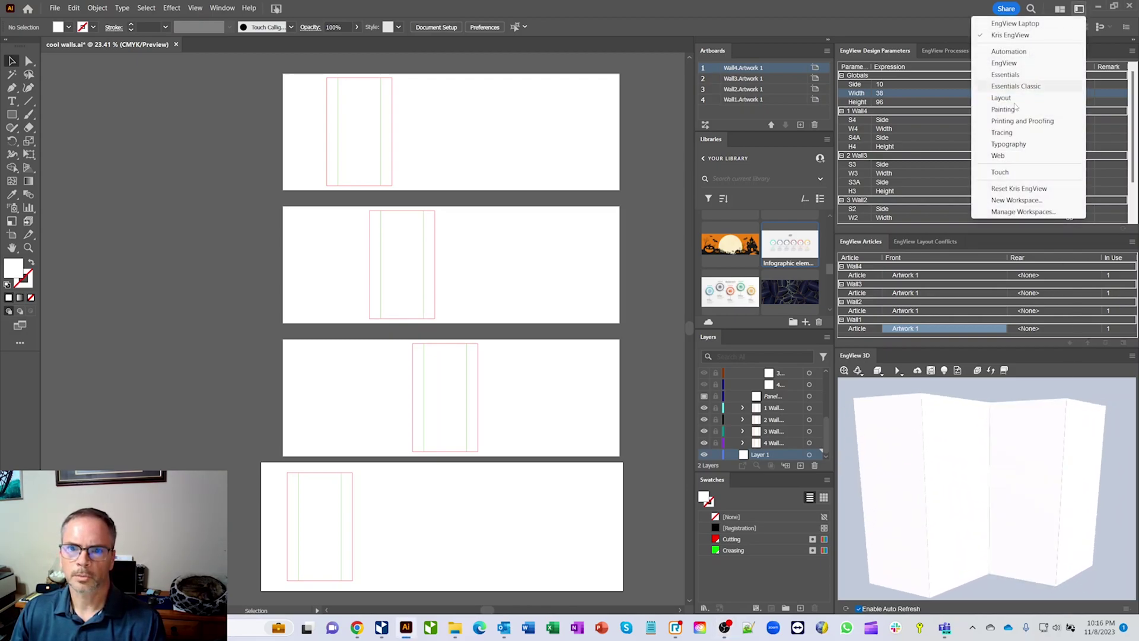
{"action": "left_click", "coordinate": [930, 18]}
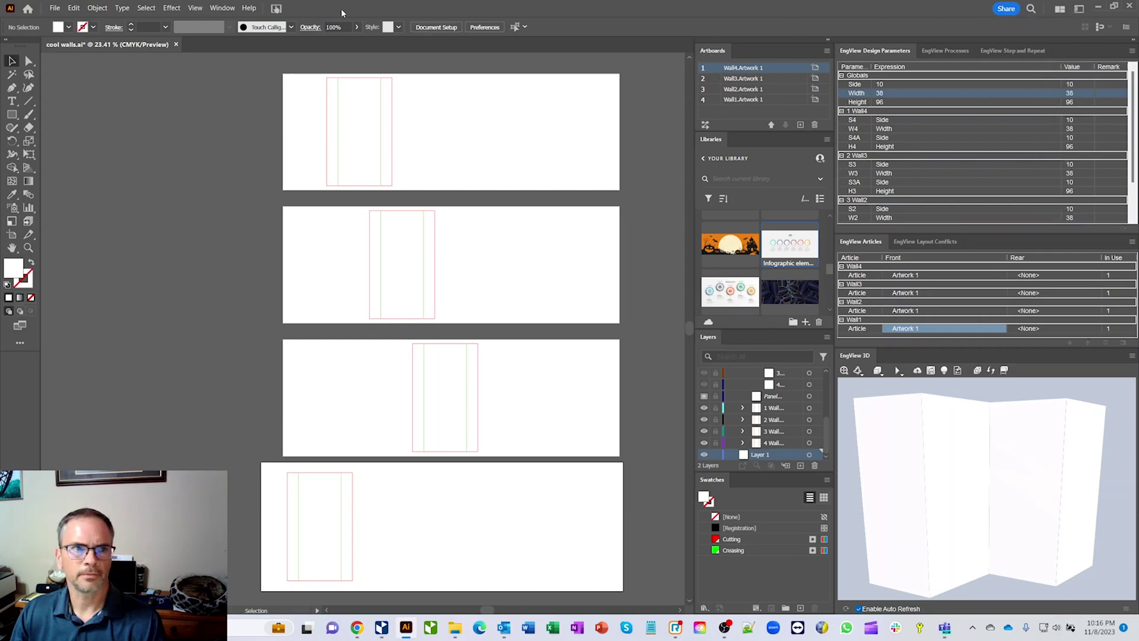
{"action": "left_click", "coordinate": [232, 10]}
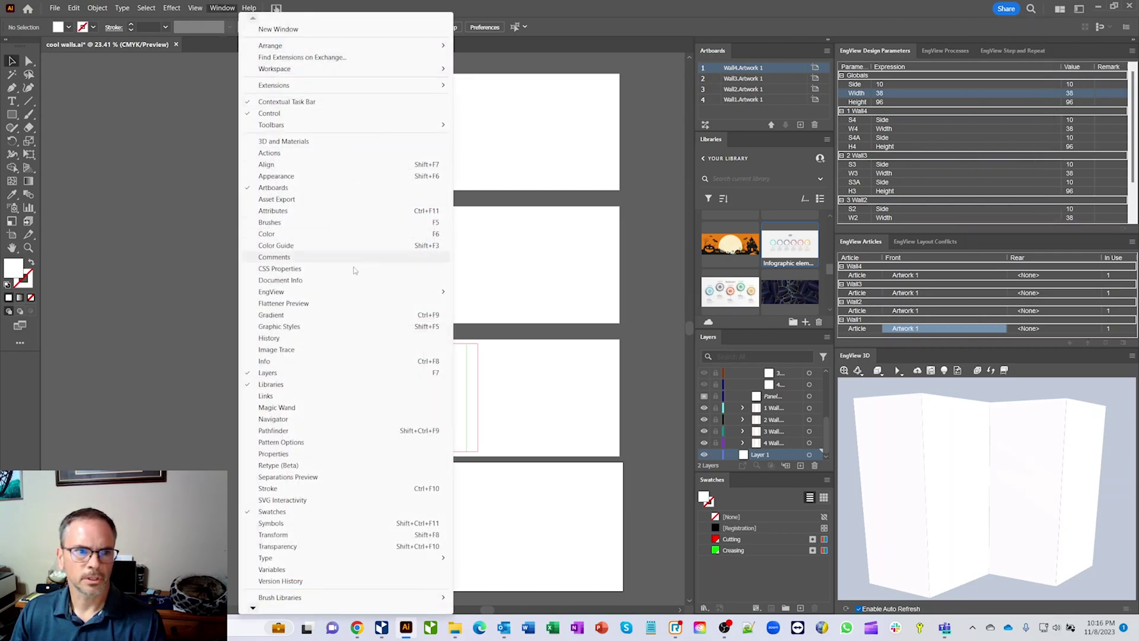
{"action": "mouse_move", "coordinate": [342, 294]}
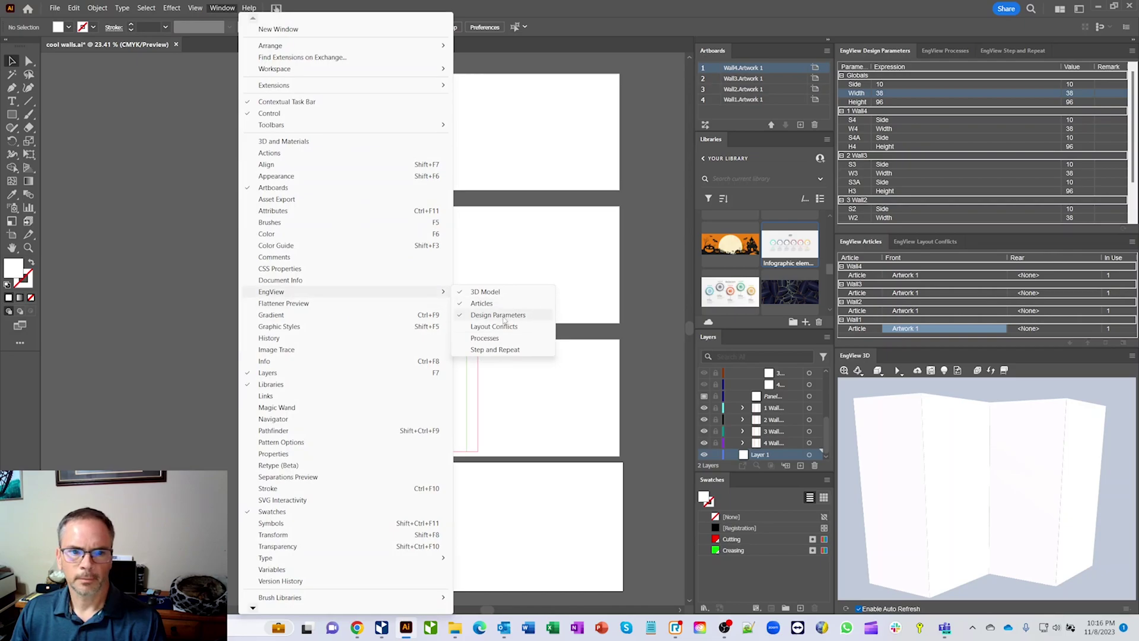
{"action": "left_click", "coordinate": [632, 16]}
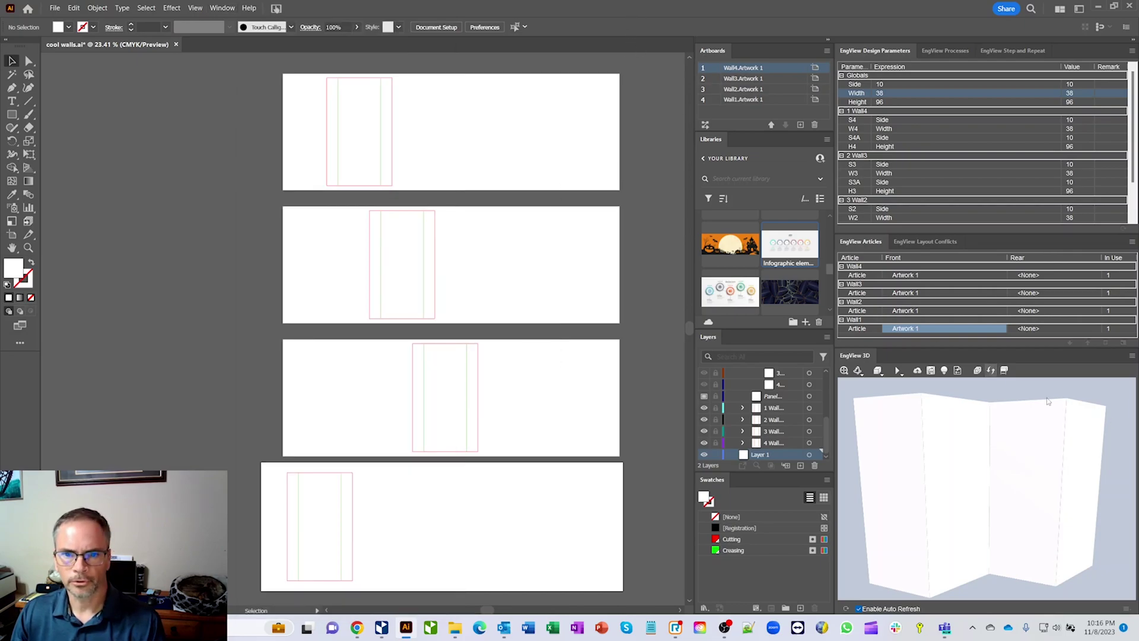
{"action": "left_click_drag", "start_coordinate": [1005, 434], "coordinate": [1028, 440]}
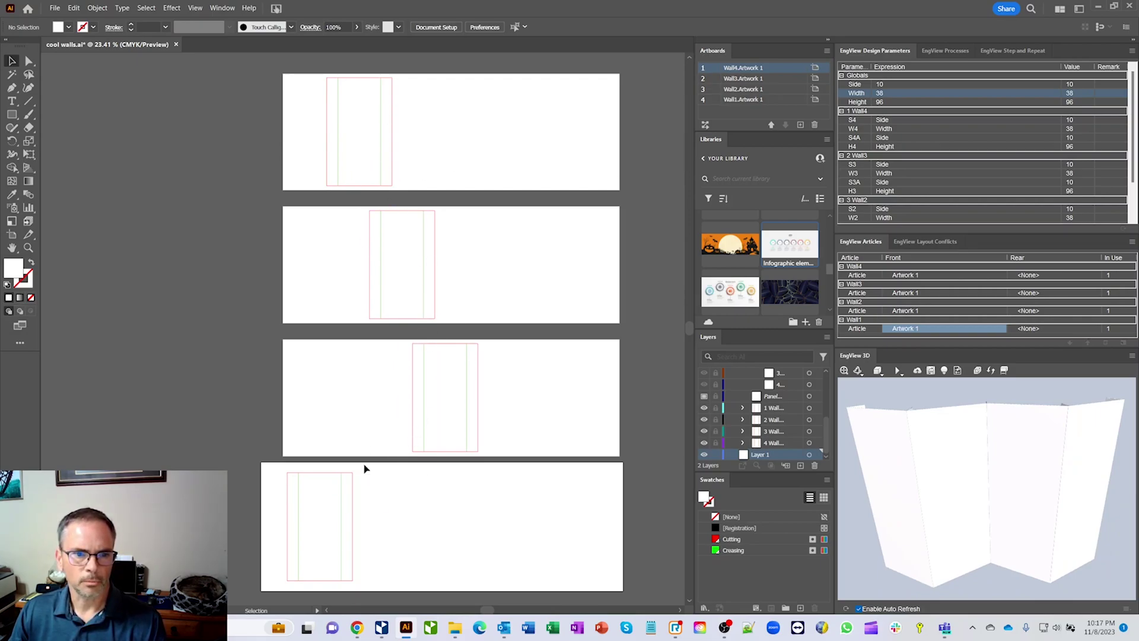
{"action": "left_click_drag", "start_coordinate": [1008, 442], "coordinate": [1010, 438]}
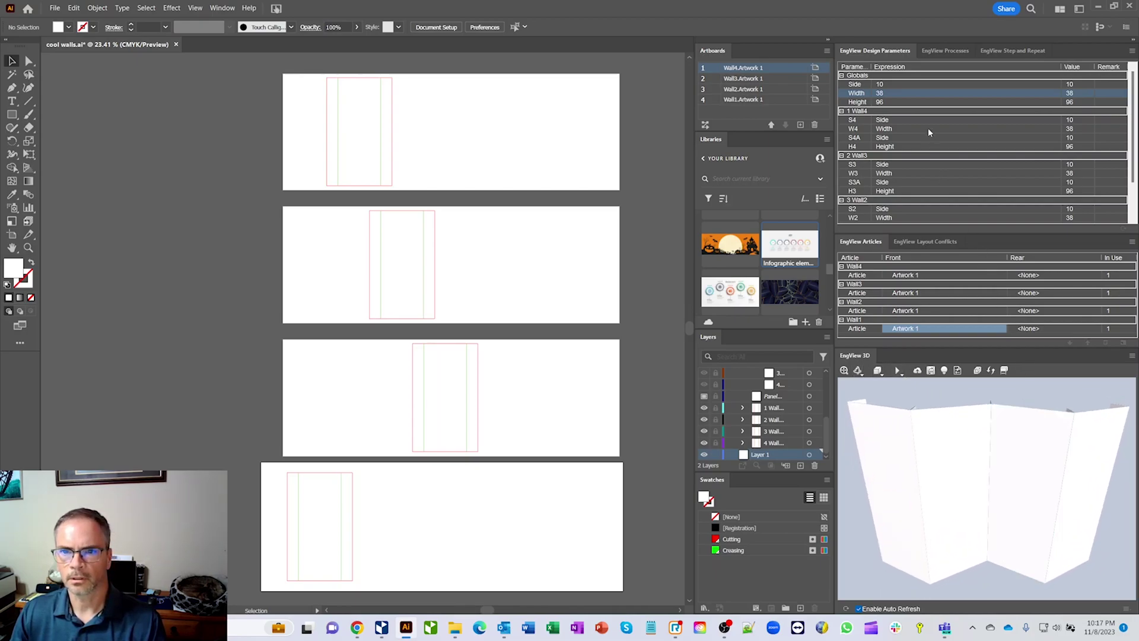
Set the global Side expression to 4 and Width to 42, and confirm the values
{"action": "double_click", "coordinate": [890, 85]}
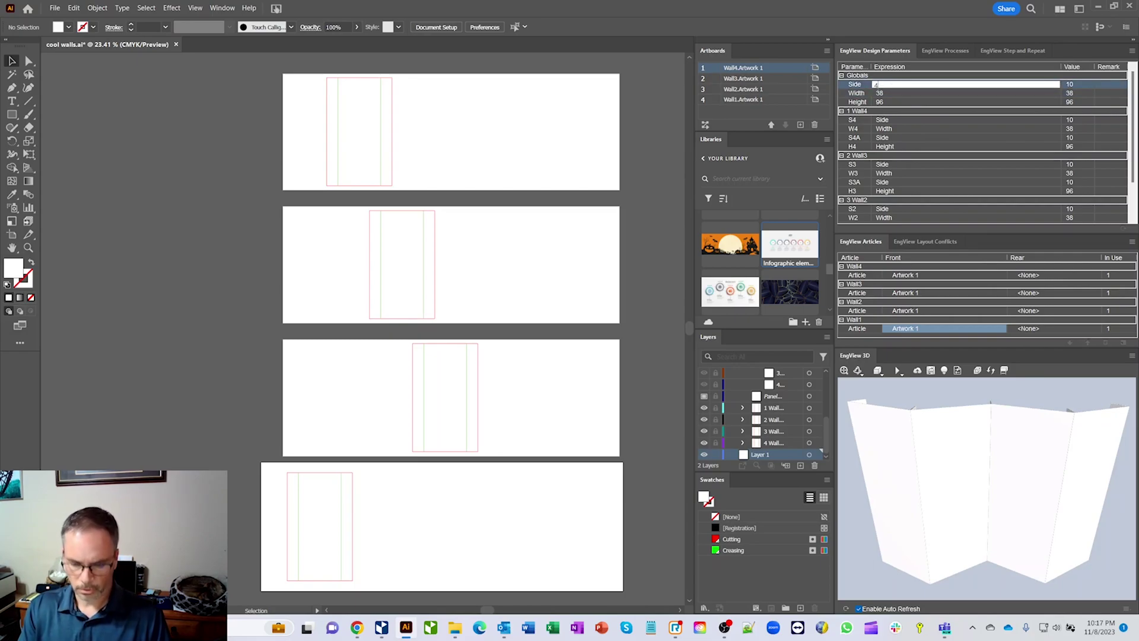
{"action": "double_click", "coordinate": [900, 95]}
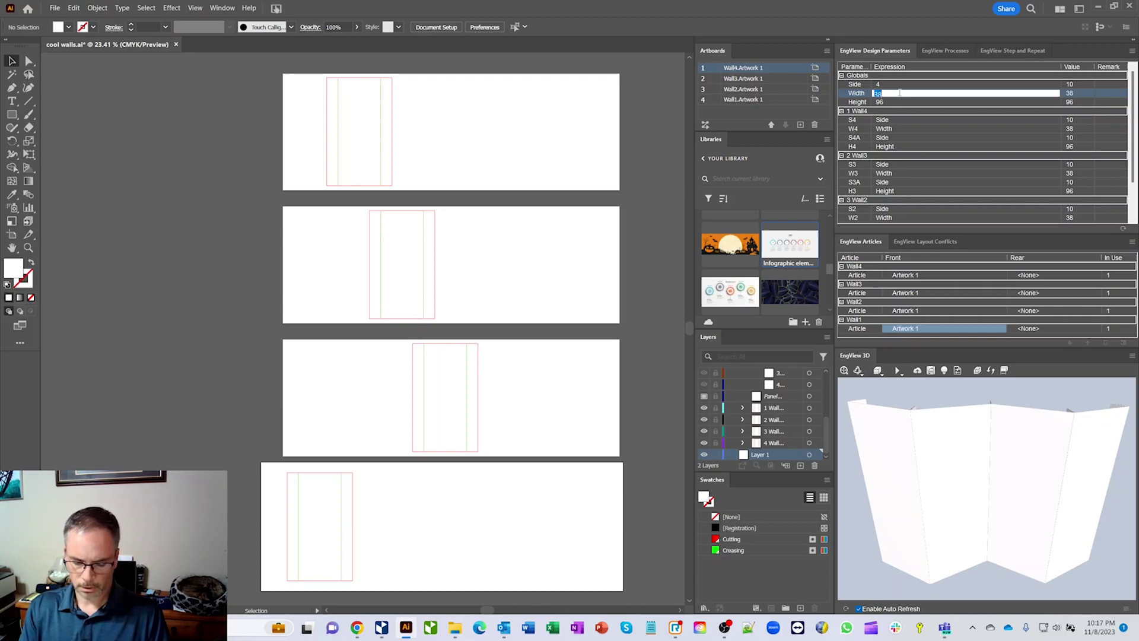
{"action": "double_click", "coordinate": [905, 84]}
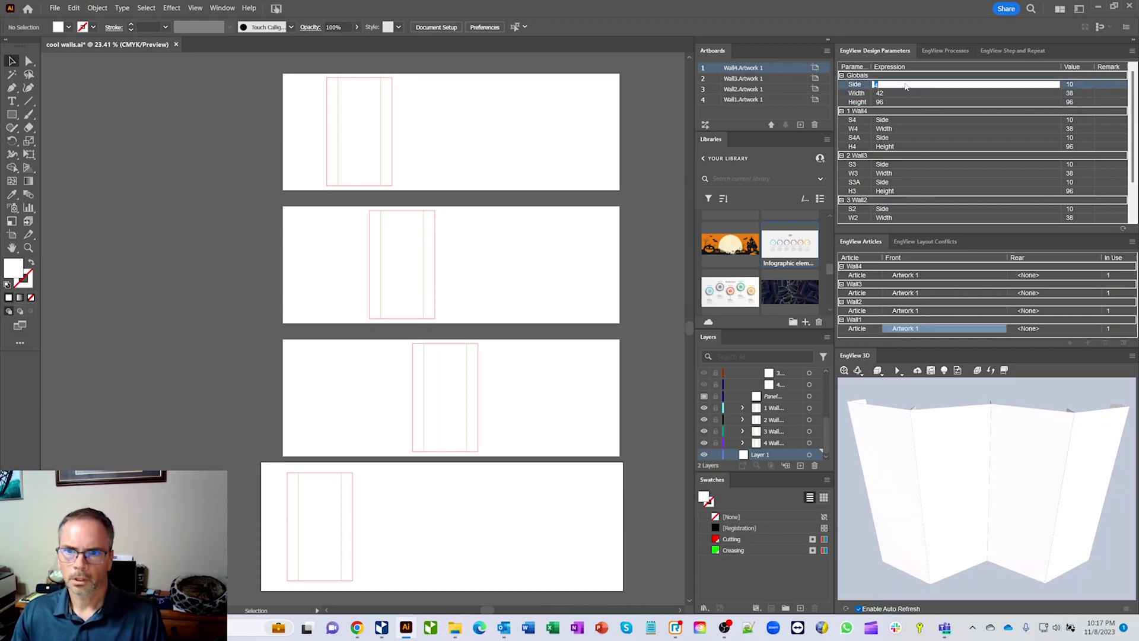
{"action": "left_click", "coordinate": [1121, 230]}
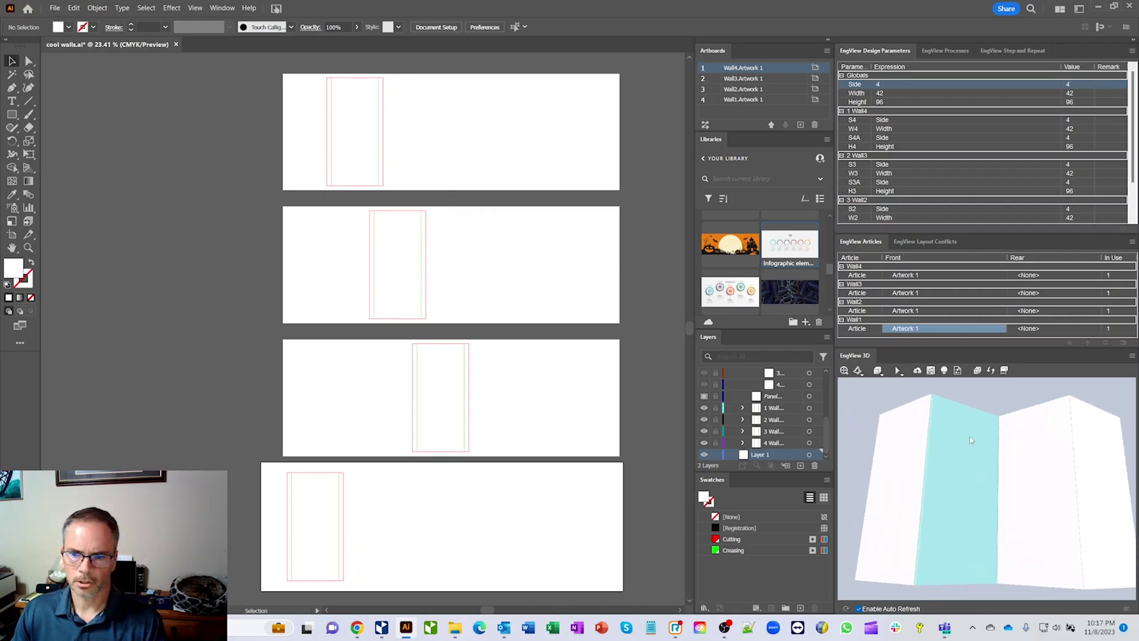
Check which artboard maps to the second, leftmost and third wall panels in the 3D view
{"action": "left_click", "coordinate": [949, 474]}
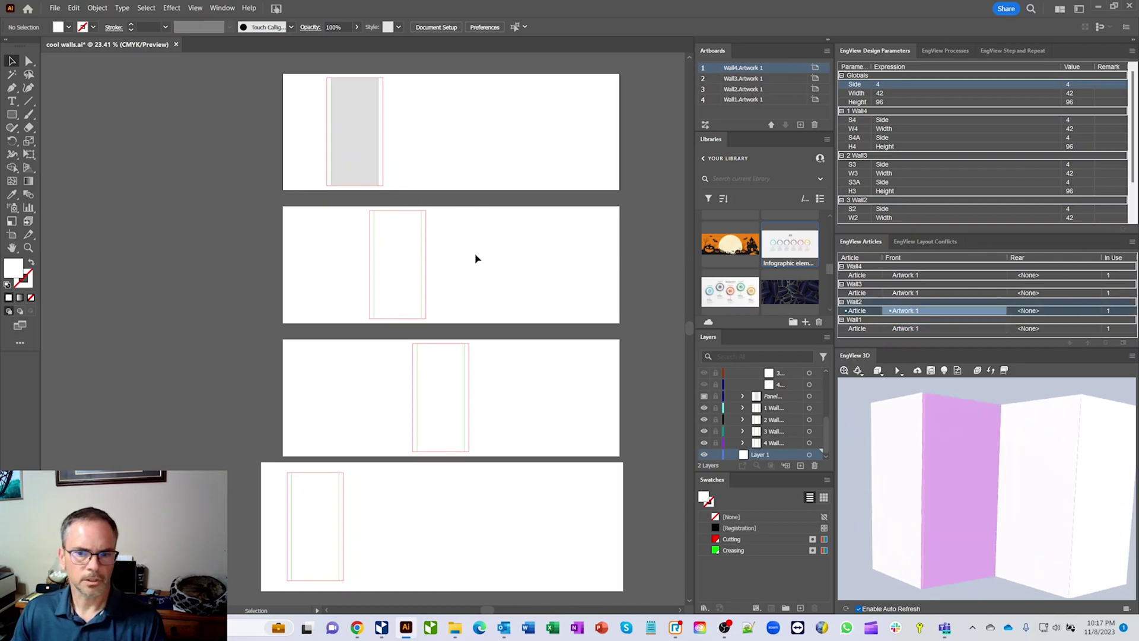
{"action": "left_click", "coordinate": [884, 461]}
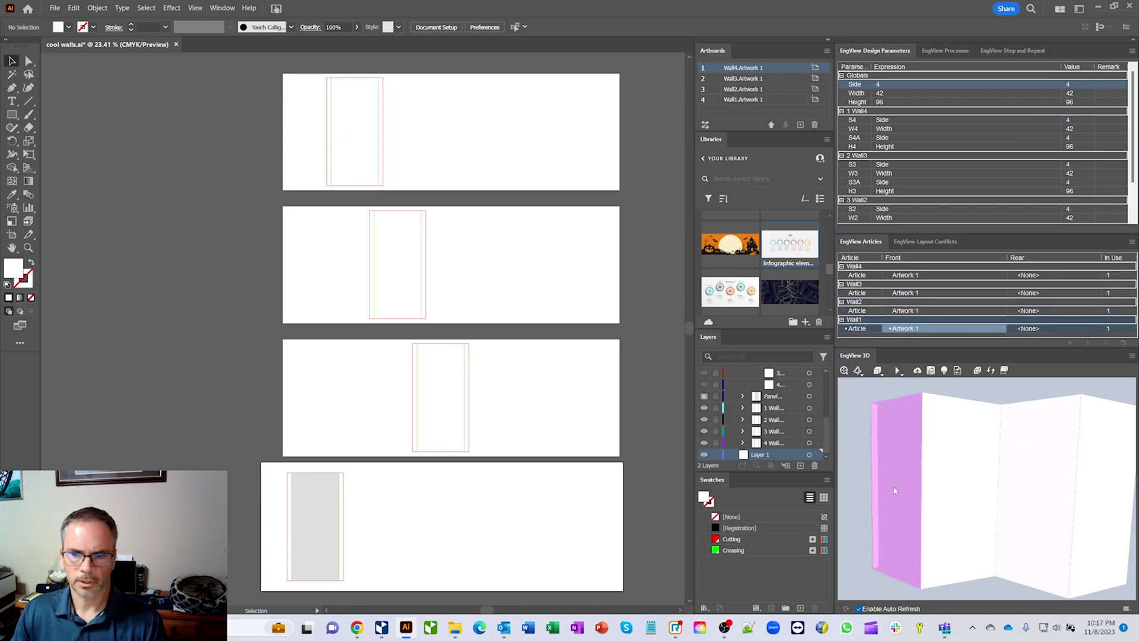
{"action": "left_click", "coordinate": [1038, 492]}
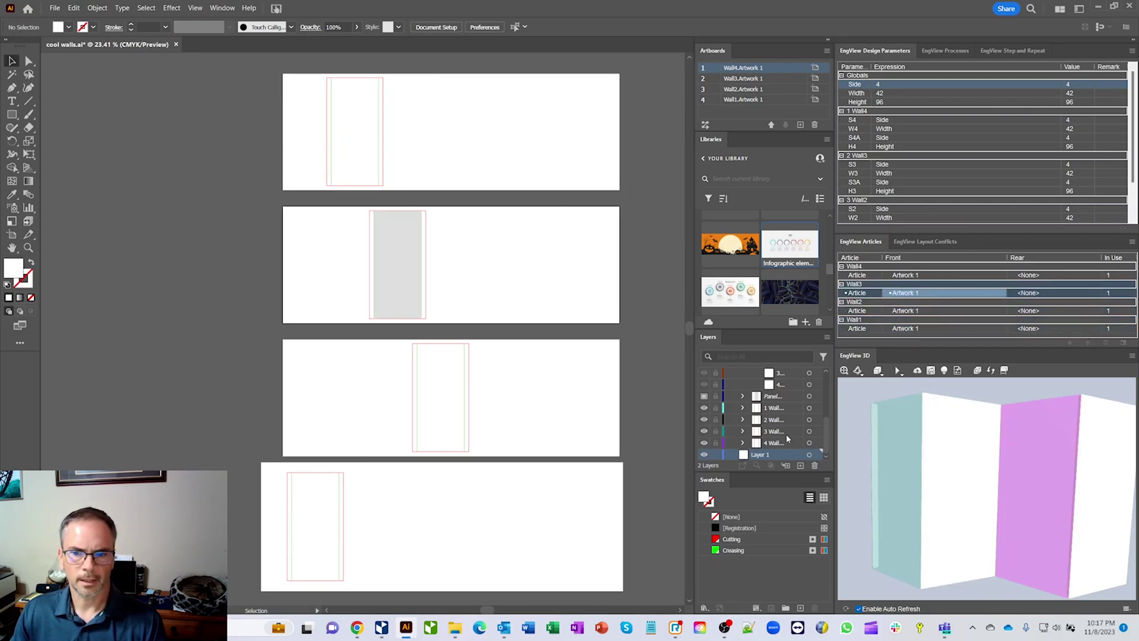
{"action": "left_click", "coordinate": [961, 474]}
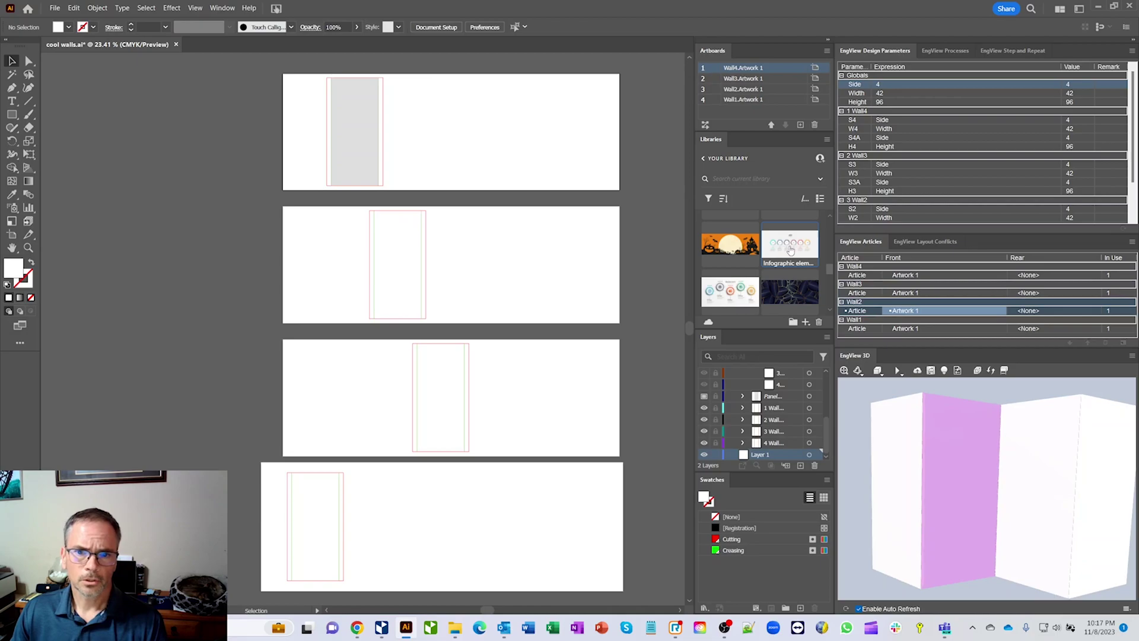
Place the Infographic library artwork, shrink it, and move it onto the top artboard
{"action": "left_click_drag", "start_coordinate": [791, 250], "coordinate": [249, 149]}
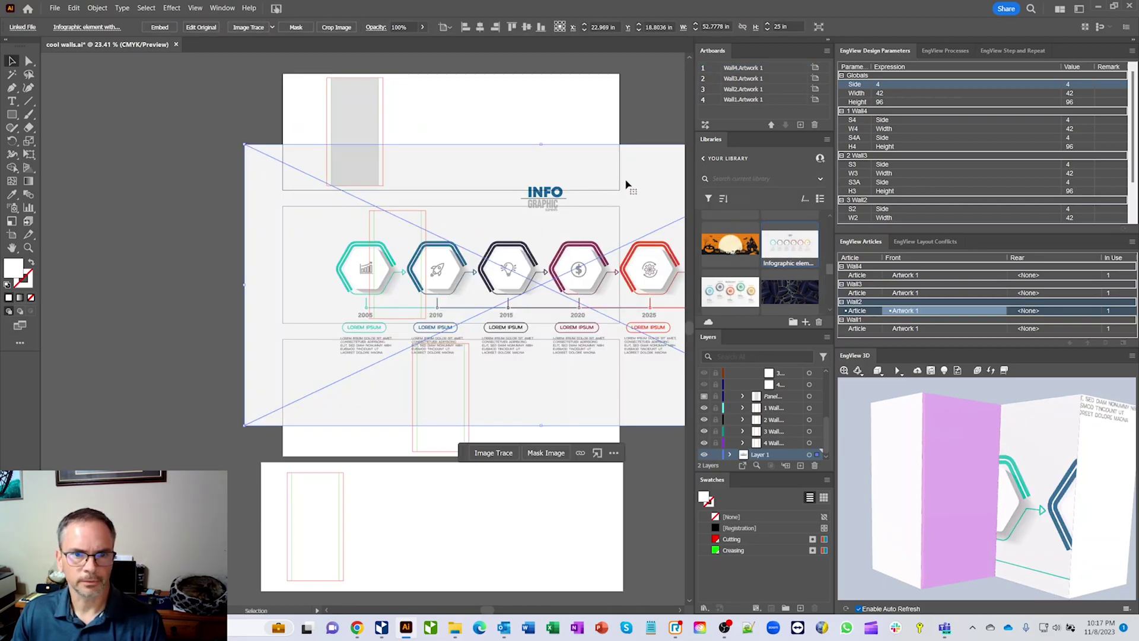
{"action": "left_click_drag", "start_coordinate": [626, 184], "coordinate": [467, 171]}
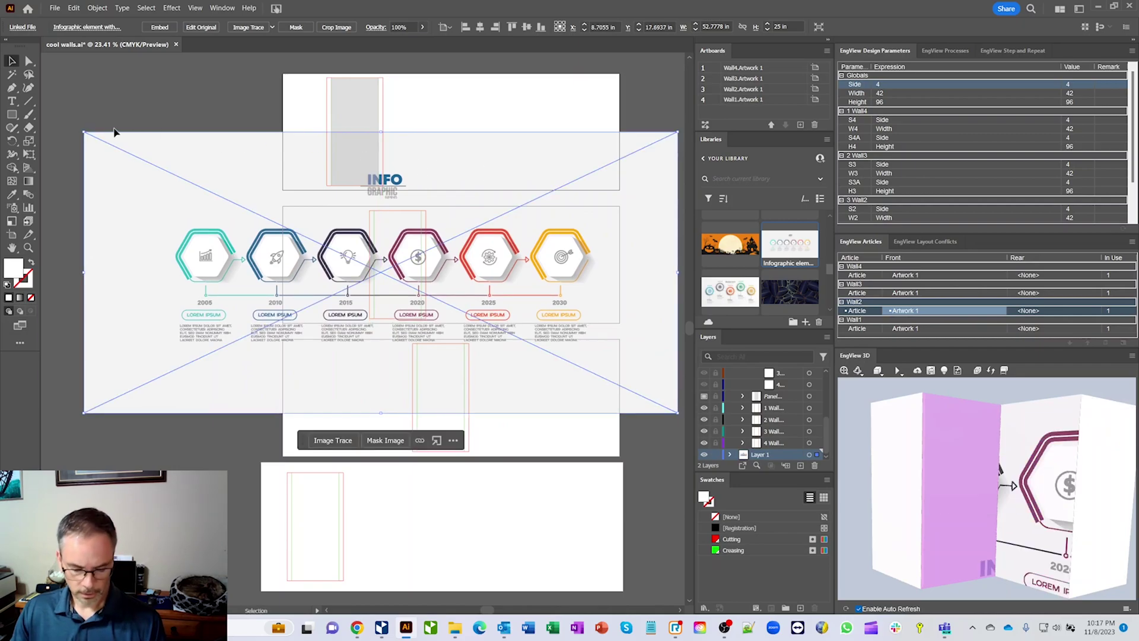
{"action": "mouse_move", "coordinate": [86, 136]}
{"action": "left_mouse_down"}
{"action": "mouse_move", "coordinate": [300, 220]}
{"action": "mouse_move", "coordinate": [353, 259]}
{"action": "left_mouse_up"}
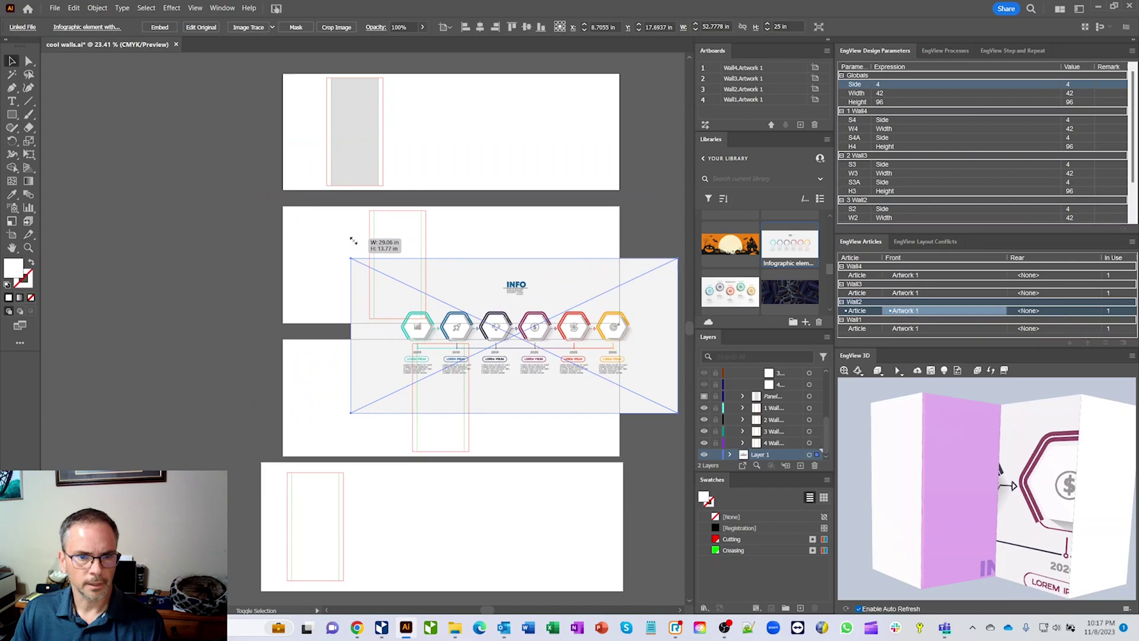
{"action": "mouse_move", "coordinate": [591, 290]}
{"action": "left_mouse_down"}
{"action": "mouse_move", "coordinate": [529, 133]}
{"action": "mouse_move", "coordinate": [458, 98]}
{"action": "left_mouse_up"}
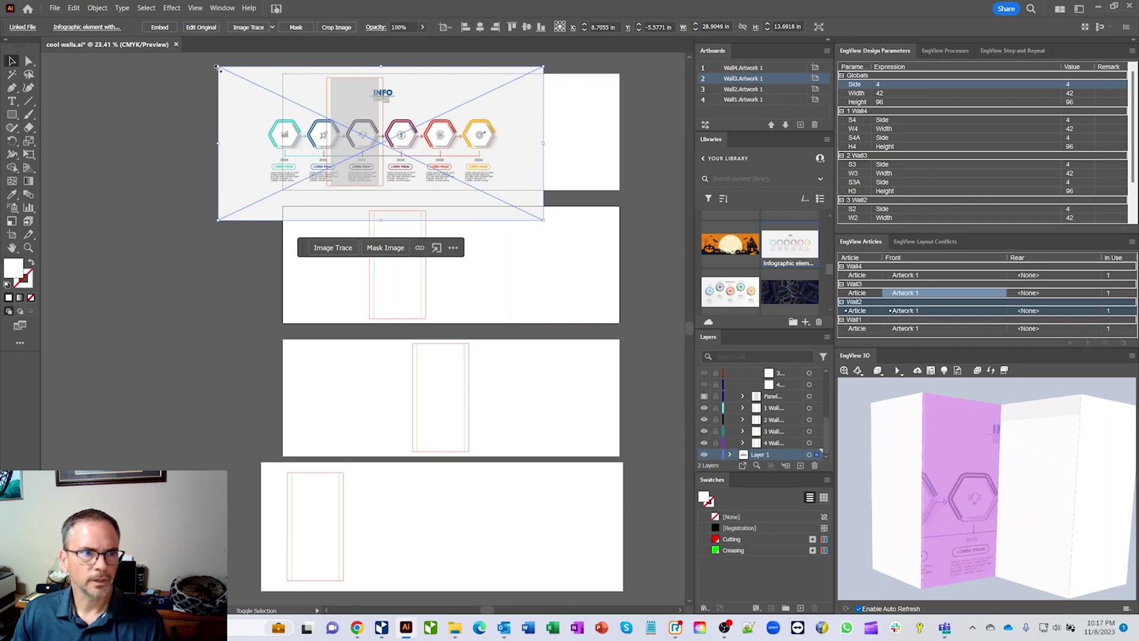
Fine-tune the infographic's scale and position so it fits the top artboard
{"action": "left_click_drag", "start_coordinate": [217, 67], "coordinate": [260, 87]}
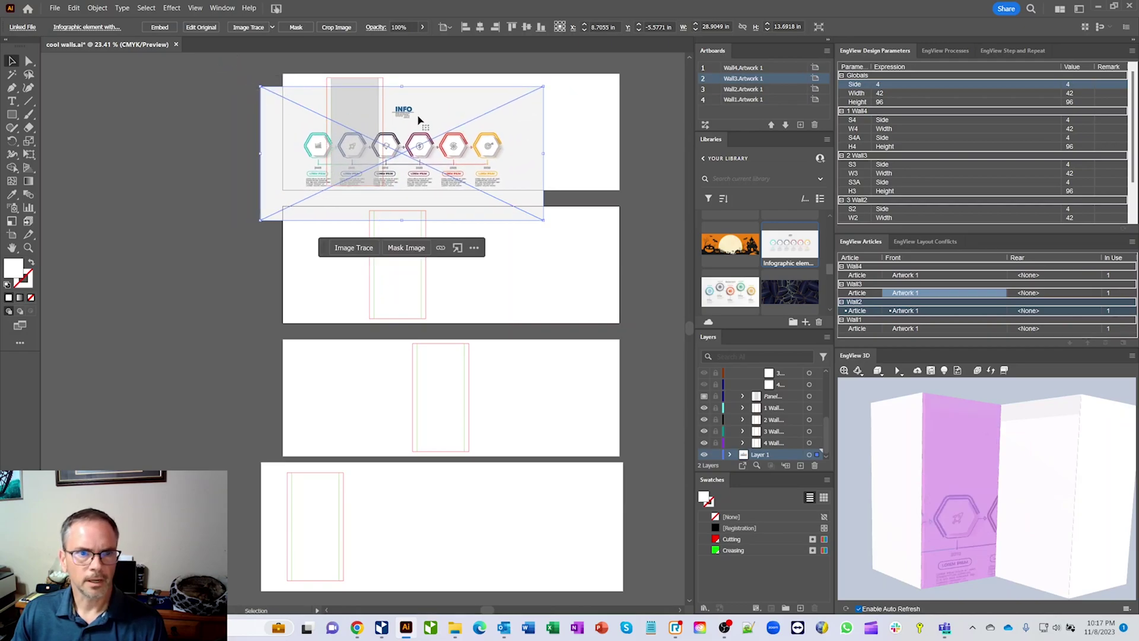
{"action": "left_click_drag", "start_coordinate": [419, 121], "coordinate": [408, 102]}
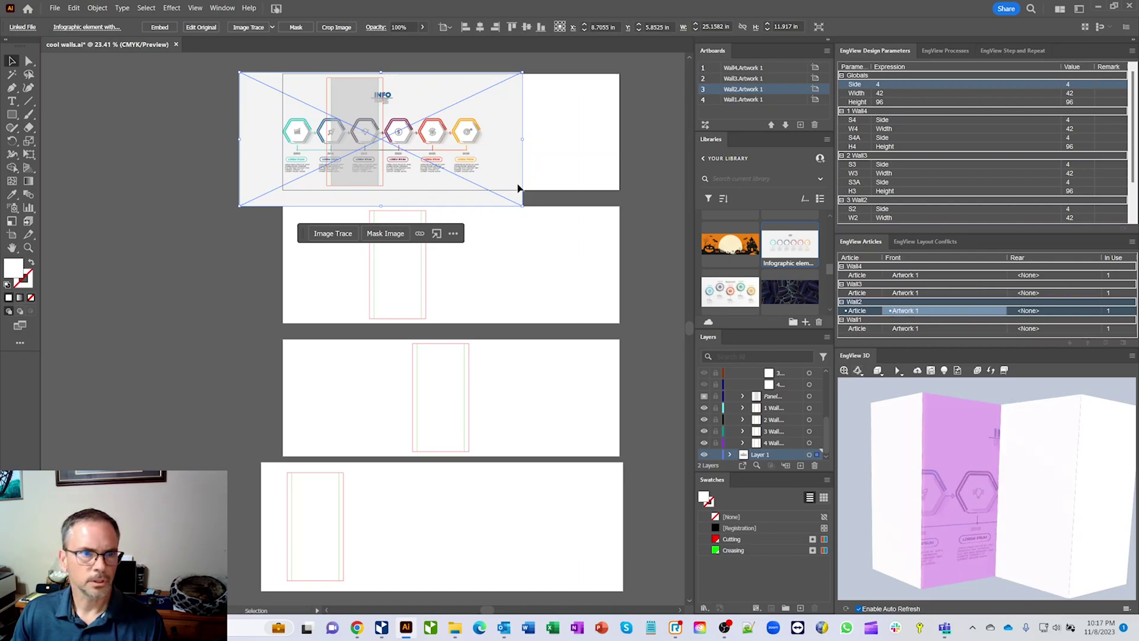
{"action": "left_click_drag", "start_coordinate": [445, 114], "coordinate": [442, 94]}
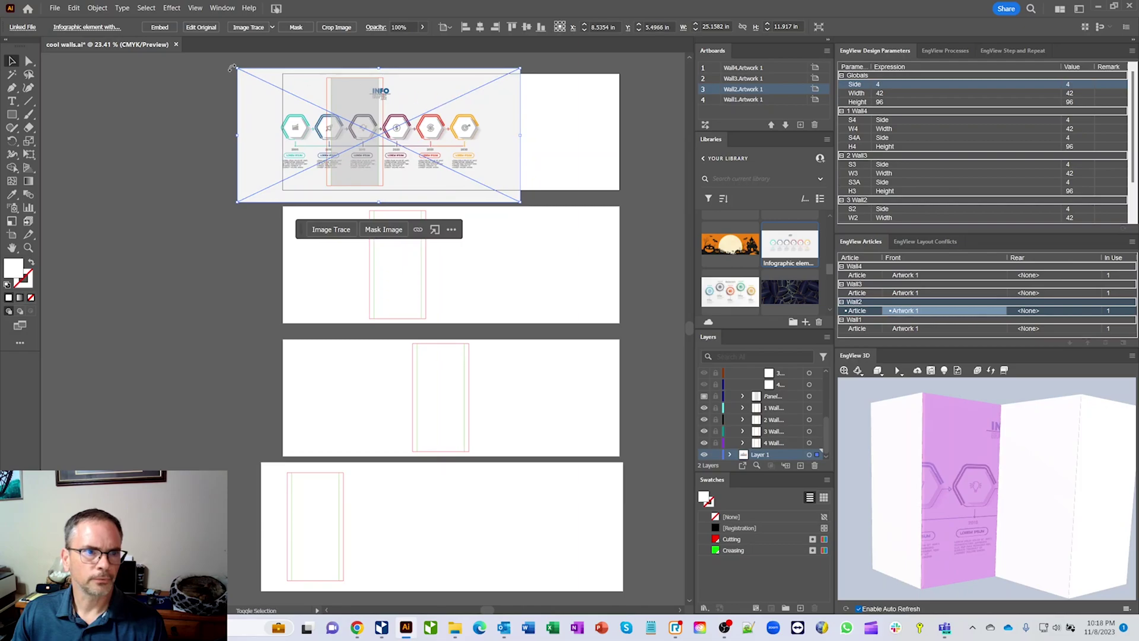
{"action": "left_click_drag", "start_coordinate": [241, 71], "coordinate": [254, 75]}
{"action": "left_click_drag", "start_coordinate": [472, 110], "coordinate": [448, 97]}
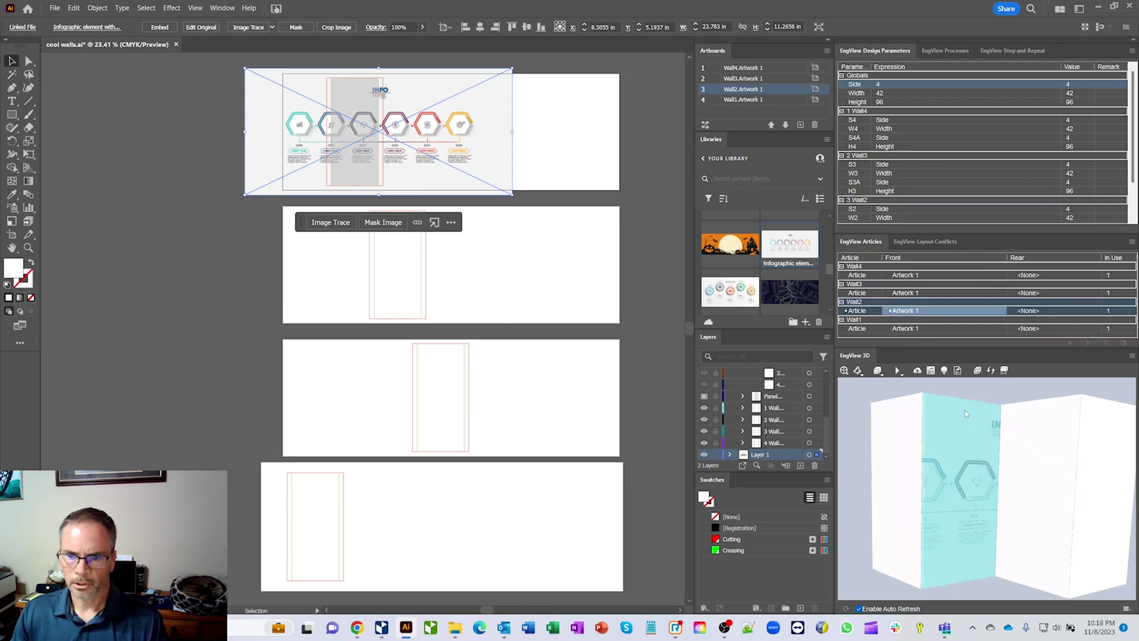
Apply the infographic to the leftmost and third wall panels in the 3D view
{"action": "left_click", "coordinate": [900, 449]}
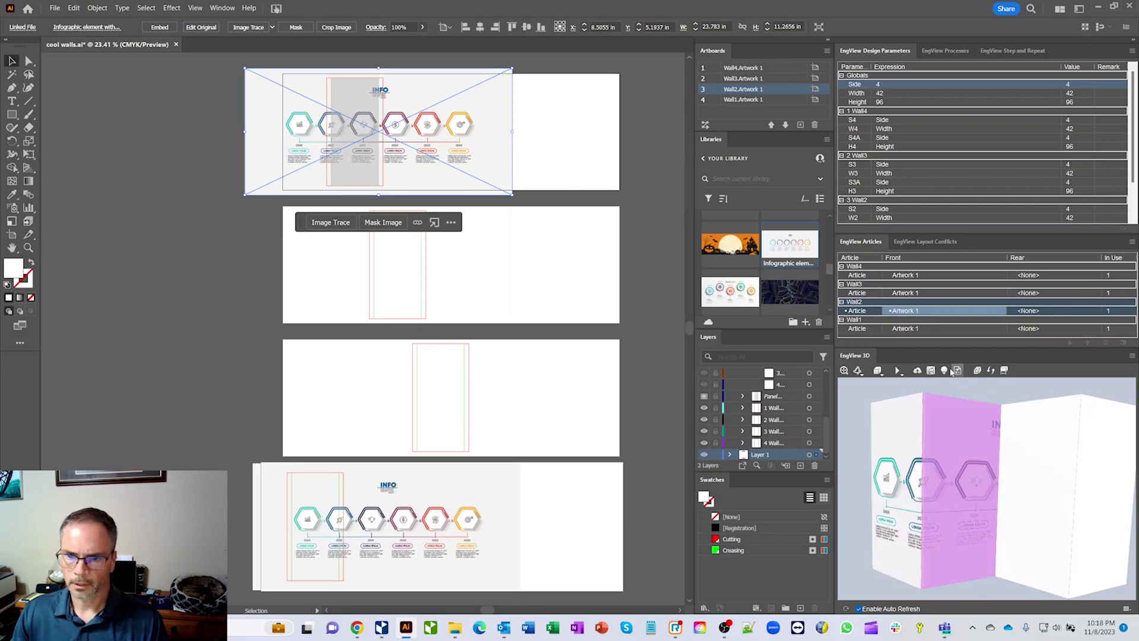
{"action": "left_click", "coordinate": [1037, 489]}
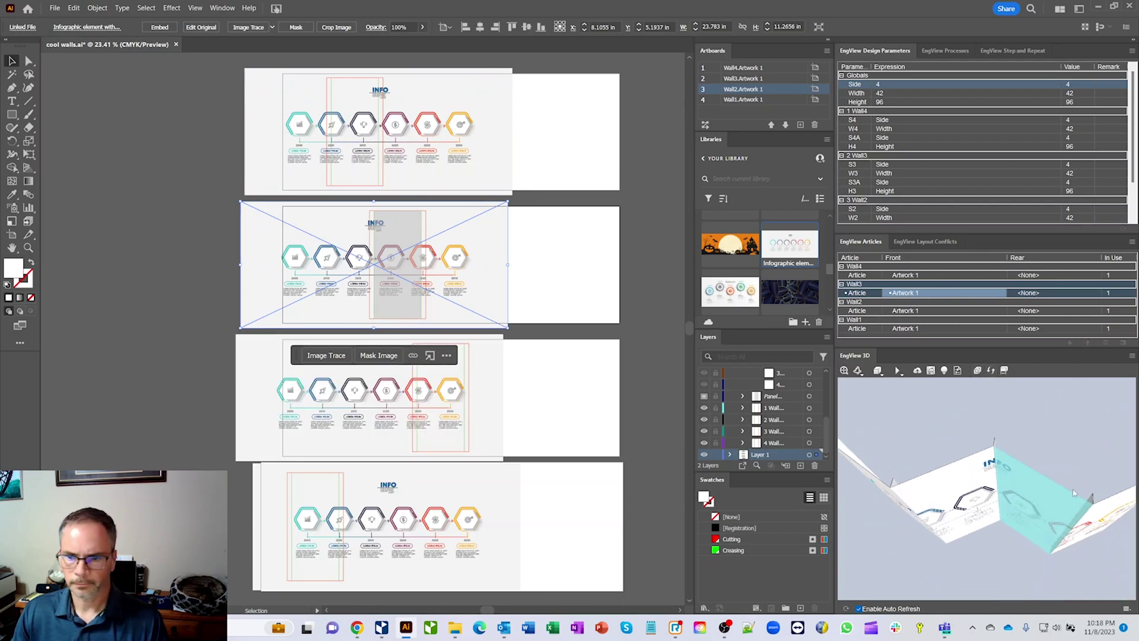
Upload the 3D wall model to Shared Space as 'Trade show Wall' and open its page in the browser
{"action": "left_click", "coordinate": [917, 370]}
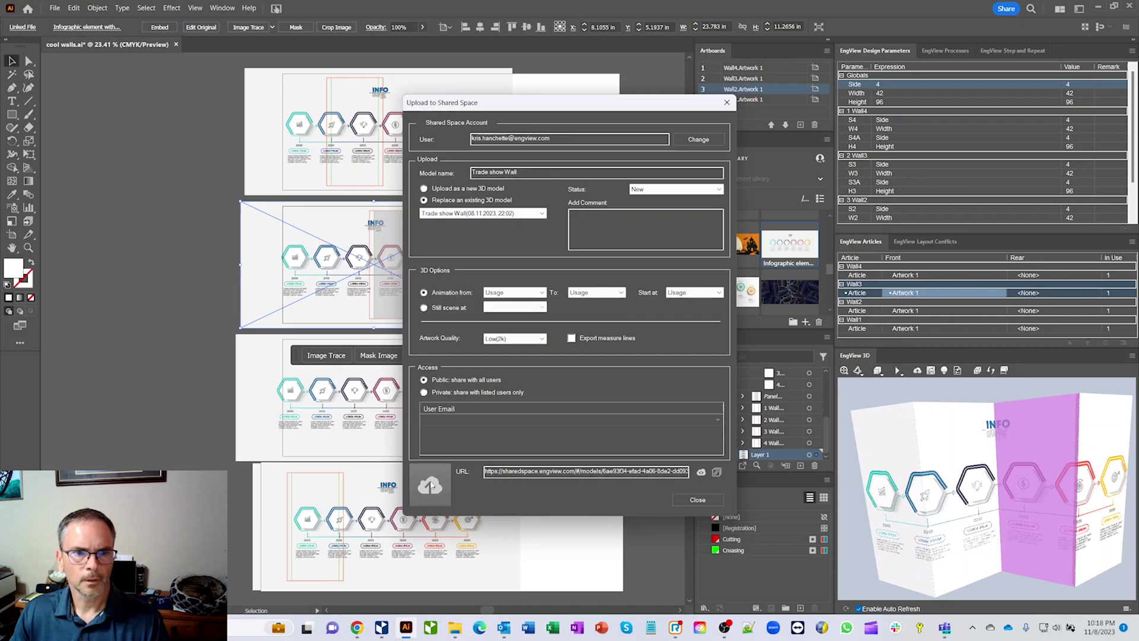
{"action": "left_click", "coordinate": [429, 485]}
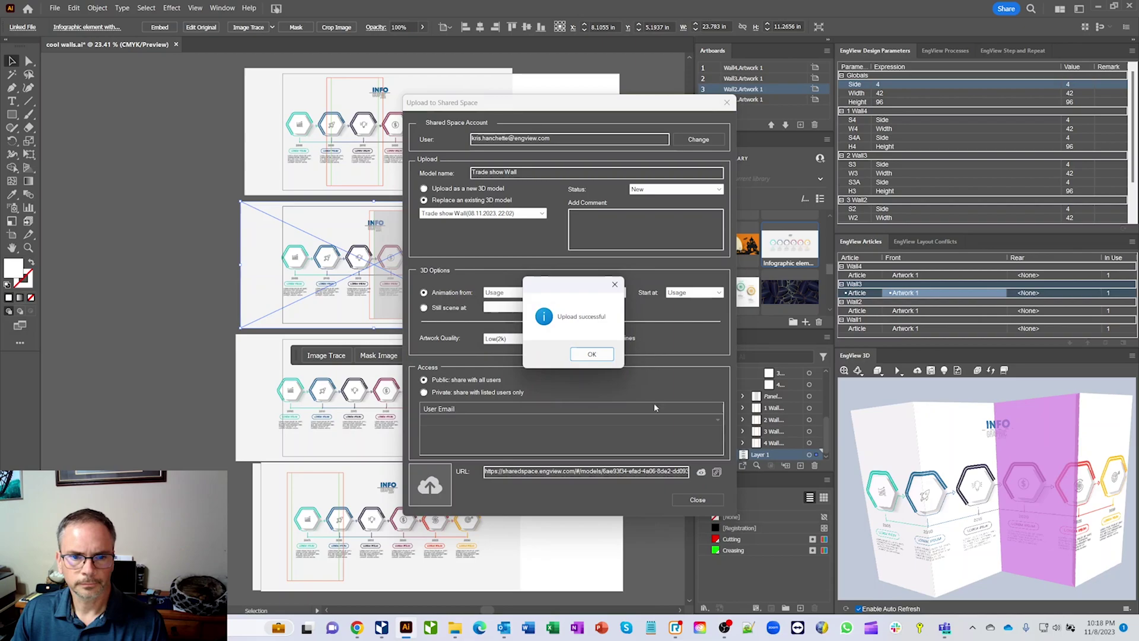
{"action": "left_click", "coordinate": [592, 354]}
{"action": "left_click", "coordinate": [701, 472]}
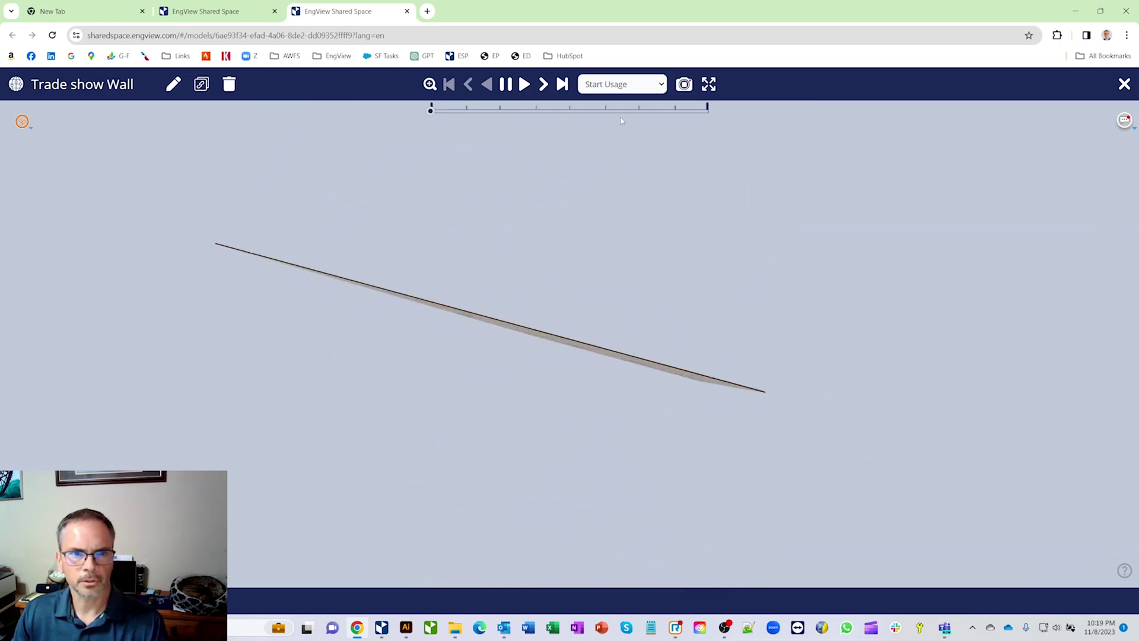
Play the Trade show Wall folding animation on the Shared Space model page
{"action": "left_click", "coordinate": [525, 84]}
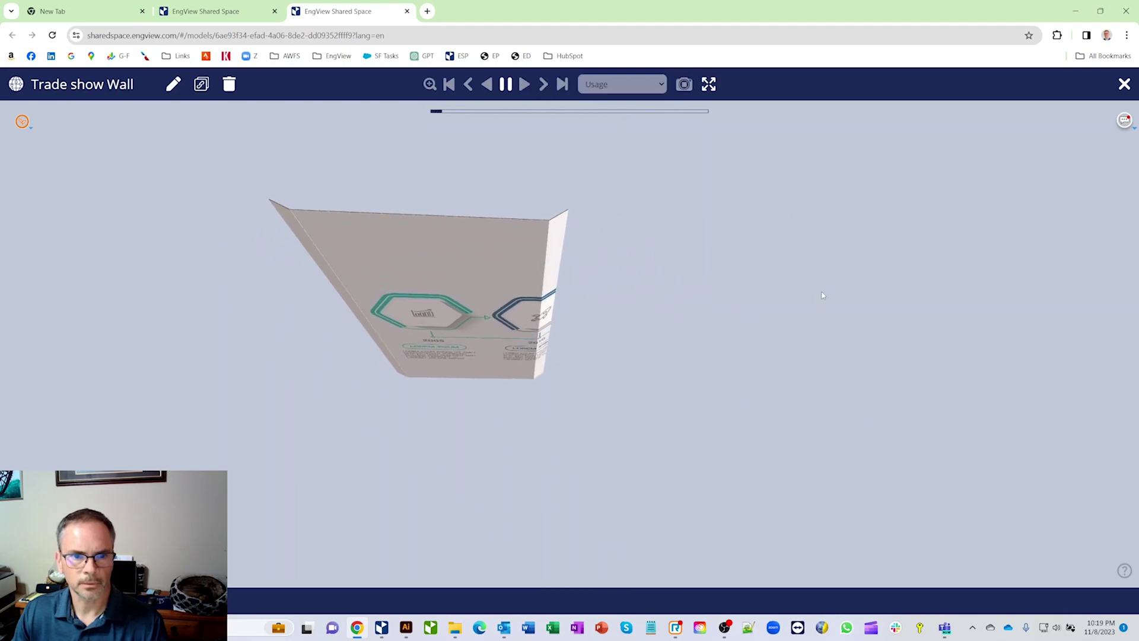